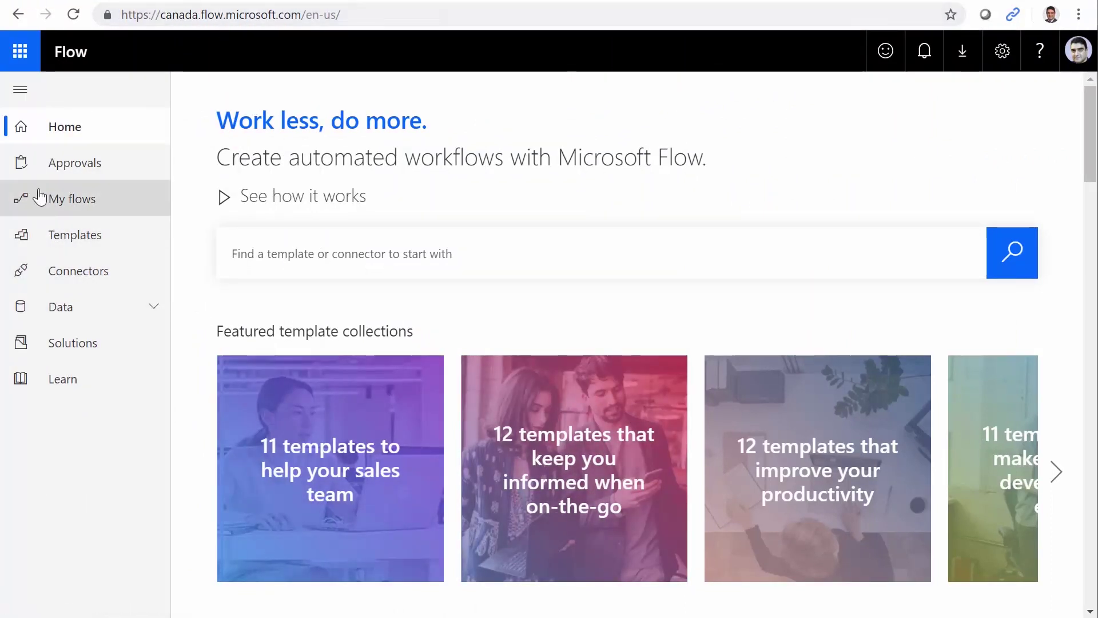
Step: Create a blank instant flow named 'Send HTML email' with the manual Microsoft Flow trigger
left_click(70, 207)
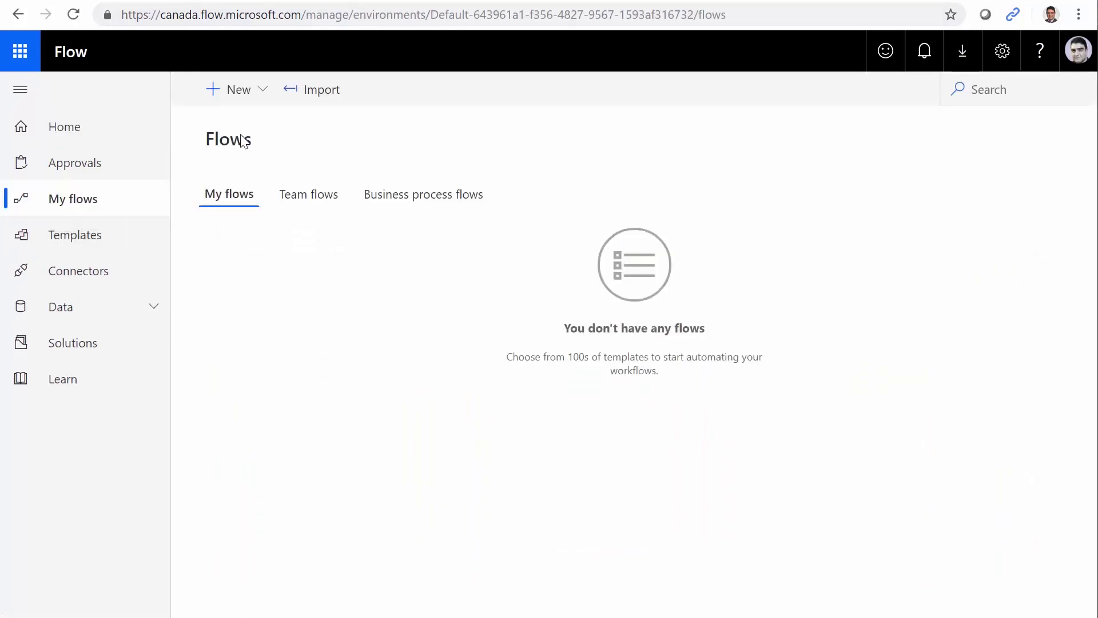
left_click(239, 89)
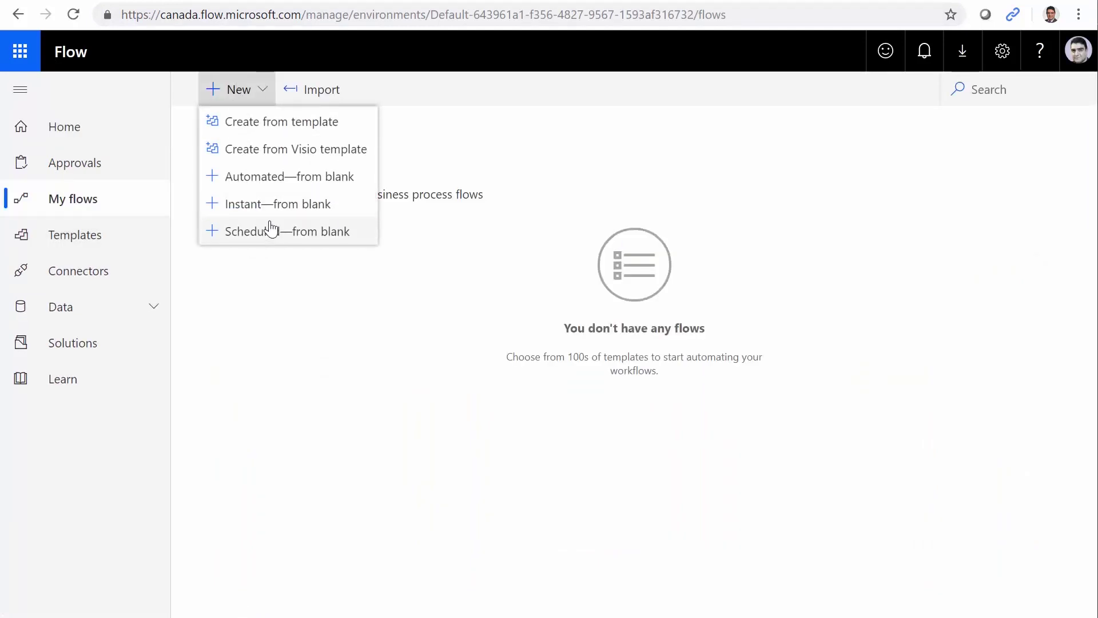
left_click(268, 206)
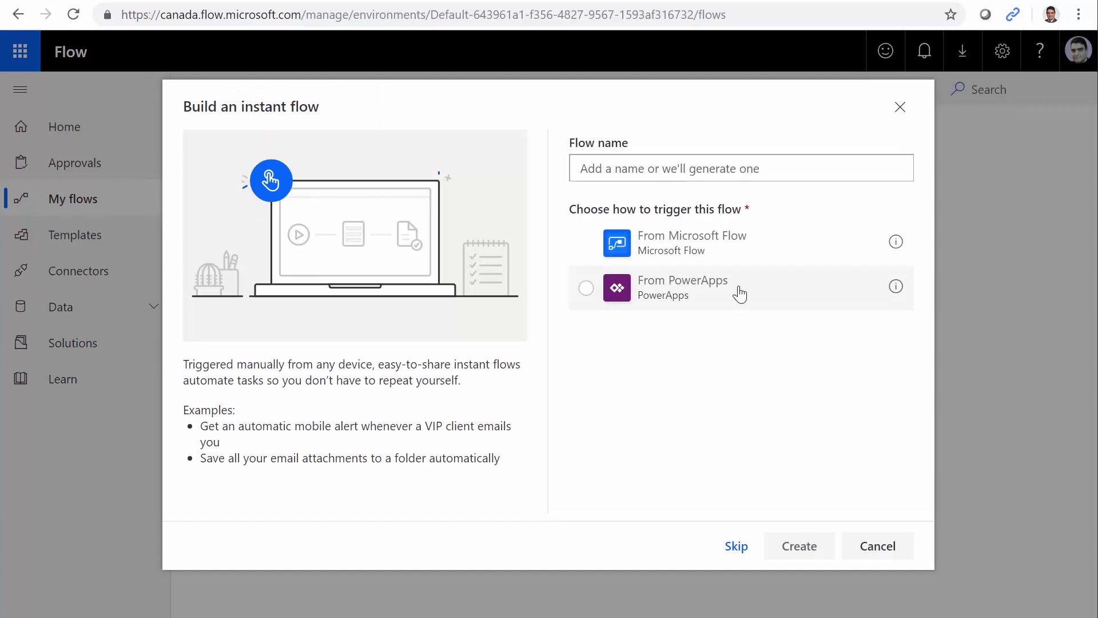
left_click(609, 169)
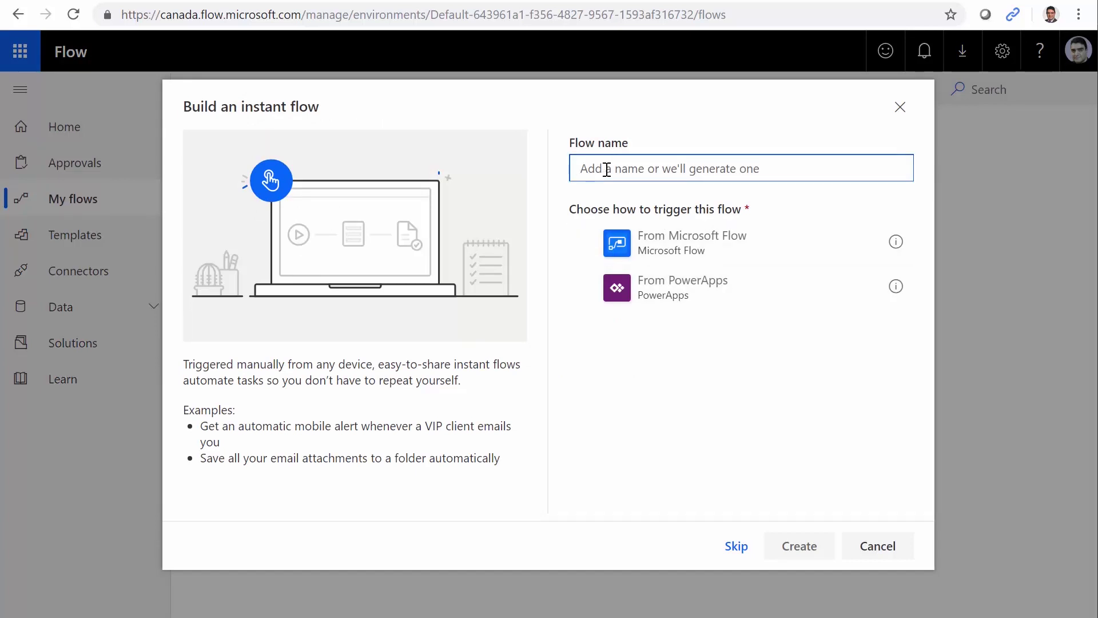
type("Send")
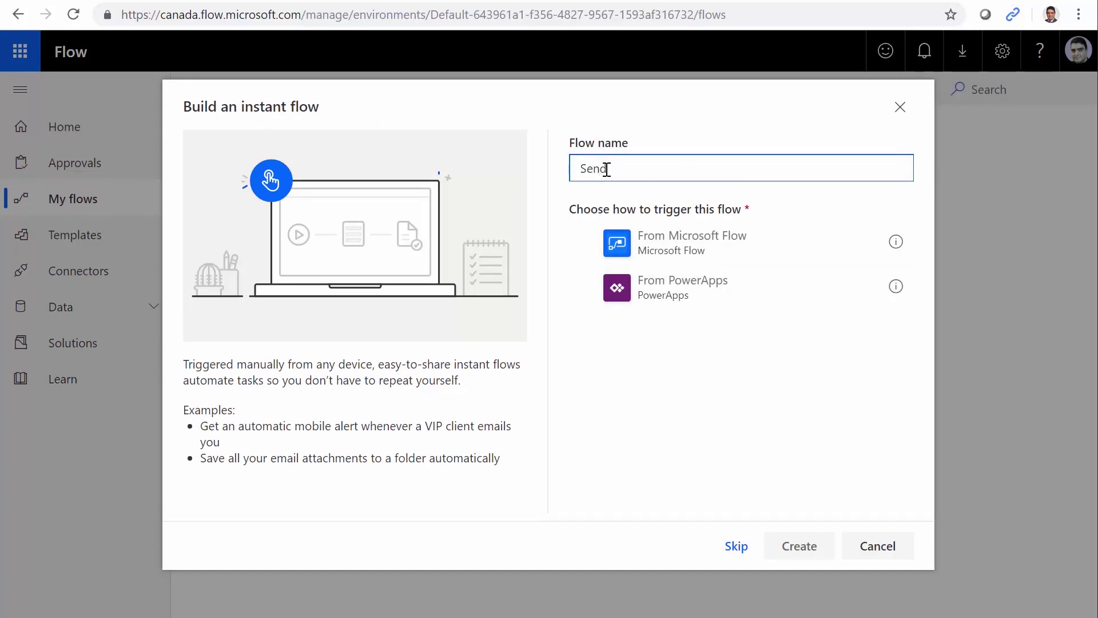
type(" HTML email")
left_click(667, 255)
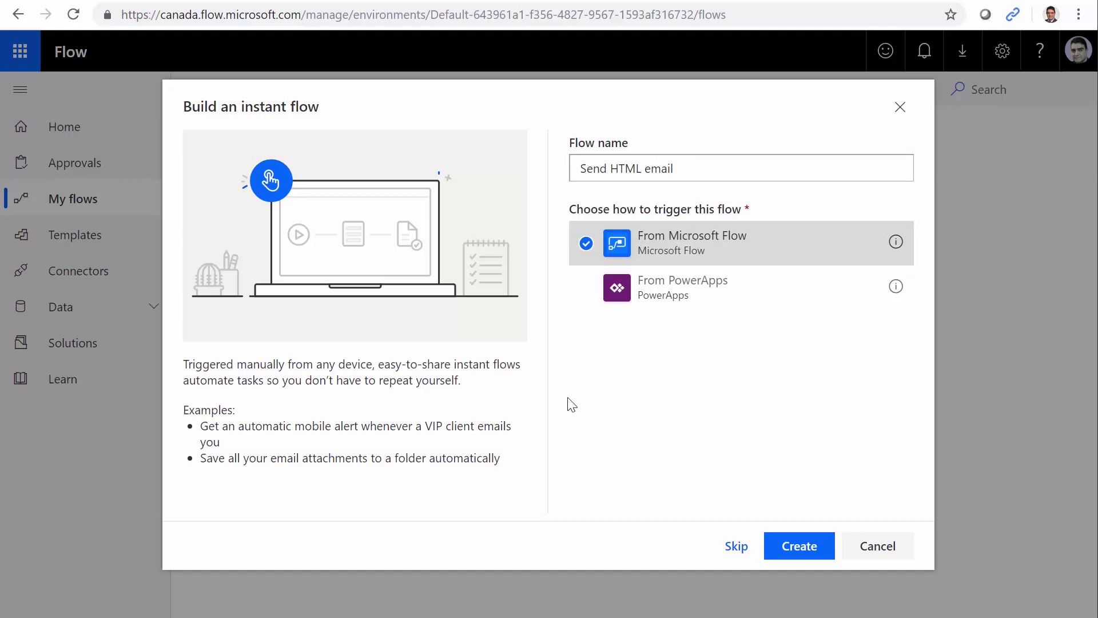
left_click(789, 548)
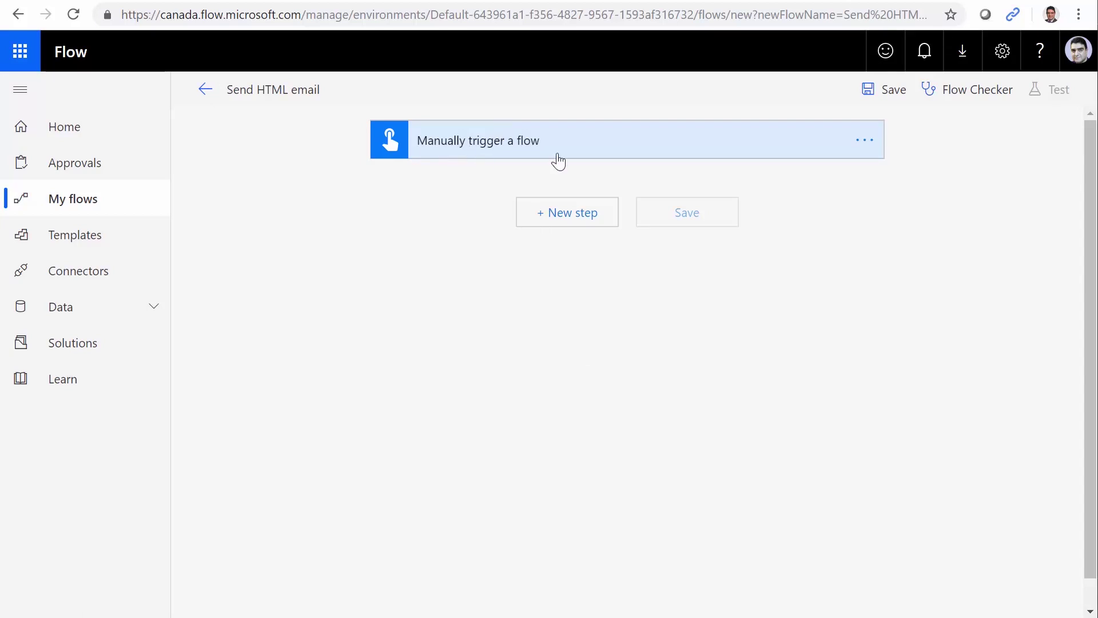
Step: Search 'Send email' and add the Office 365 Outlook Send an email action after the trigger
left_click(581, 225)
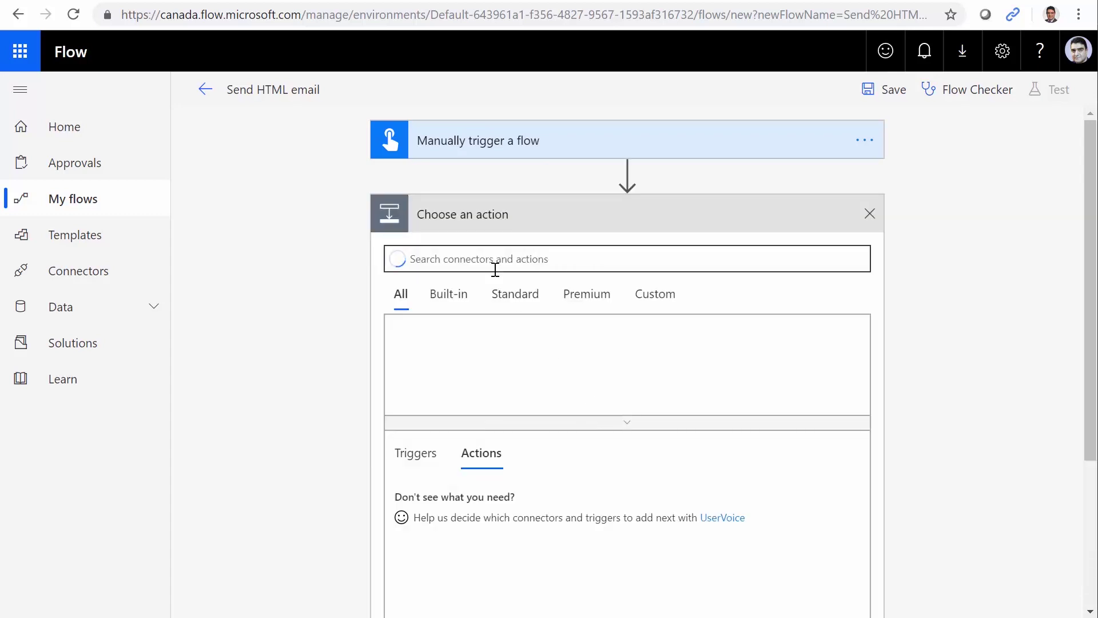
type("Sen")
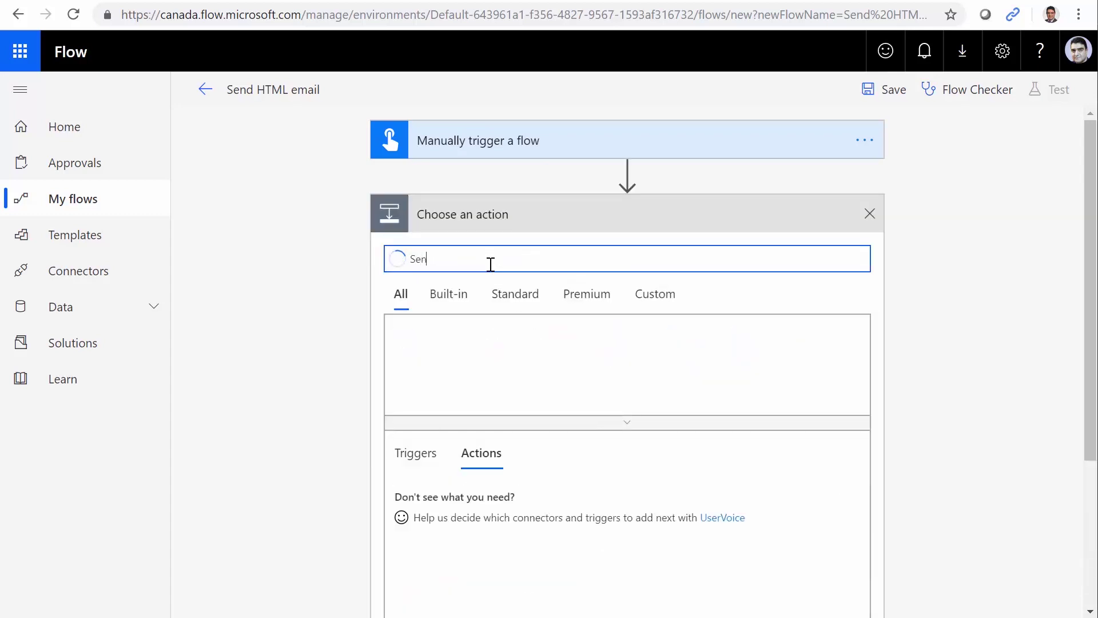
type("d email")
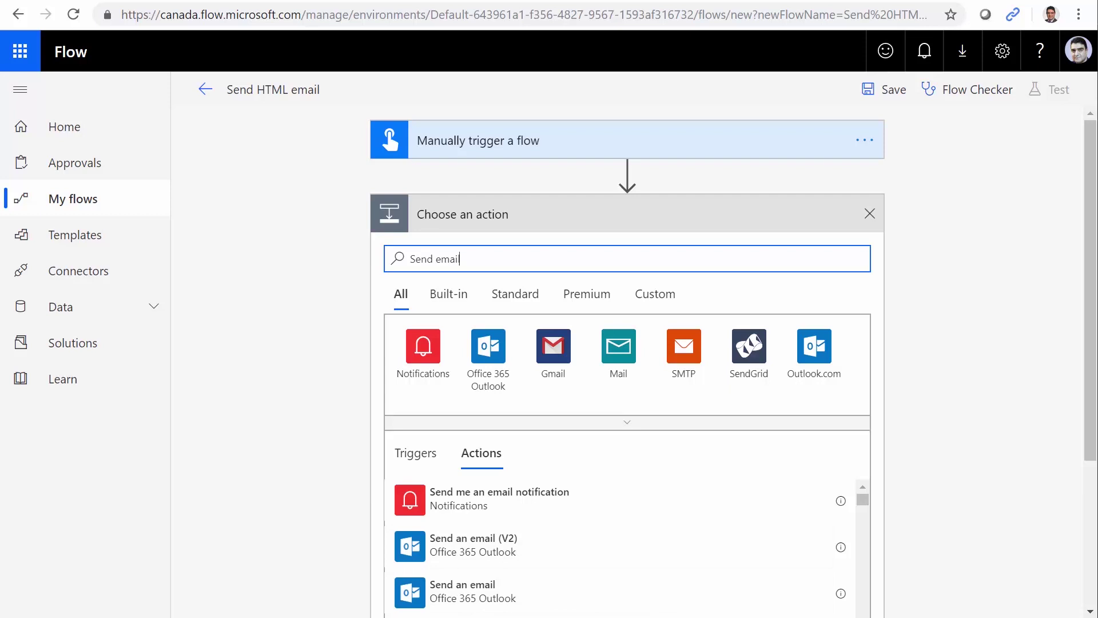
scroll(574, 581, "down", 2)
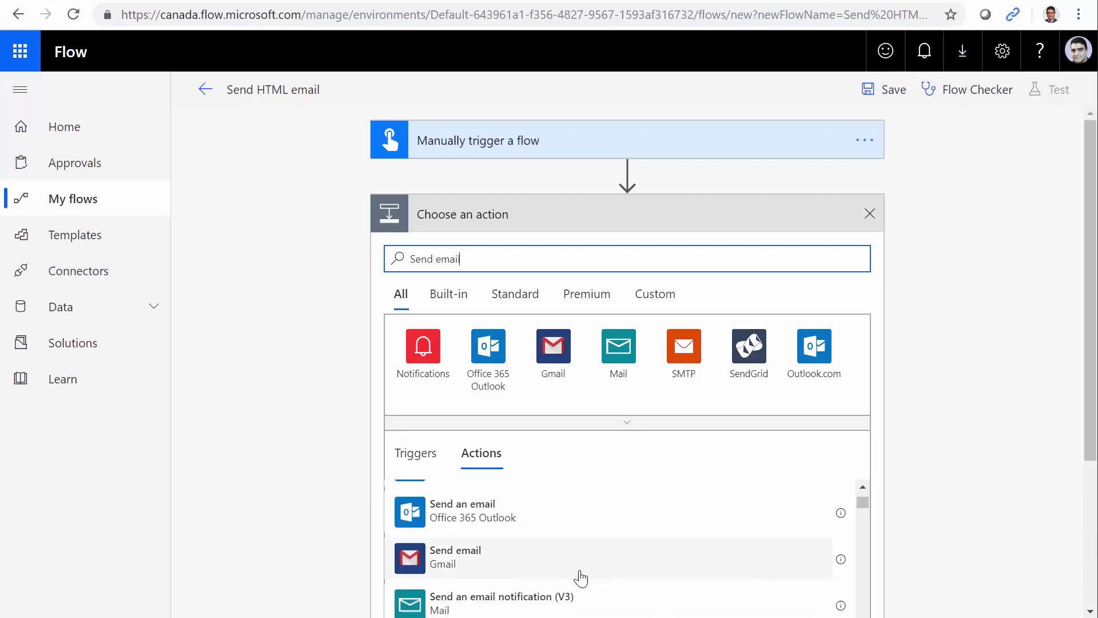
scroll(543, 586, "up", 2)
left_click(487, 595)
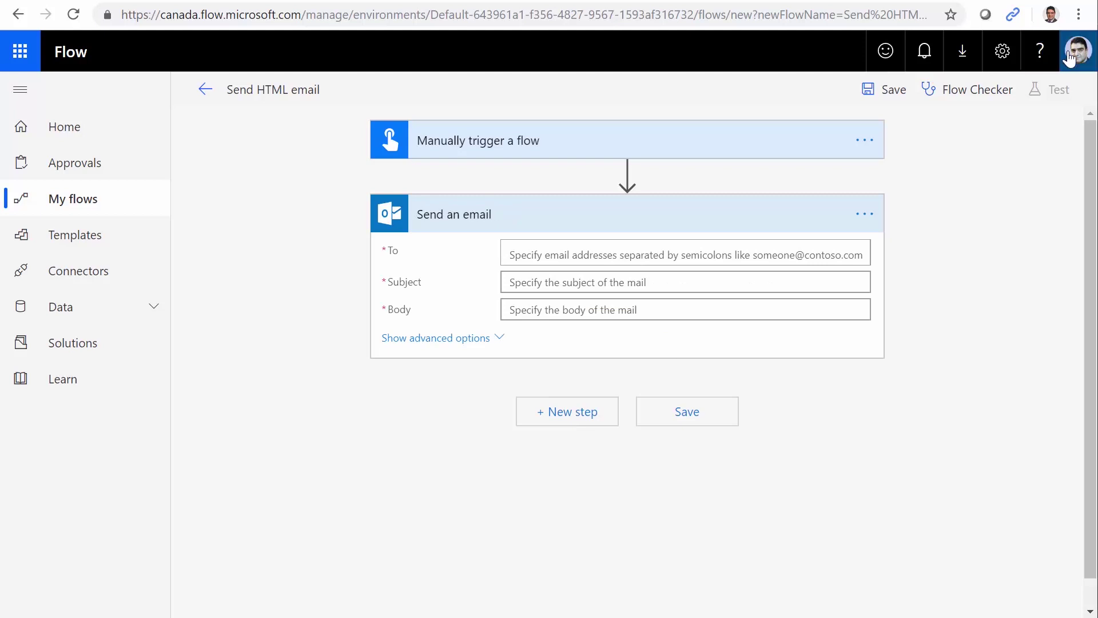
Step: Paste the recipient's email address into To and set the subject to 'Test HTML email'
left_click(578, 255)
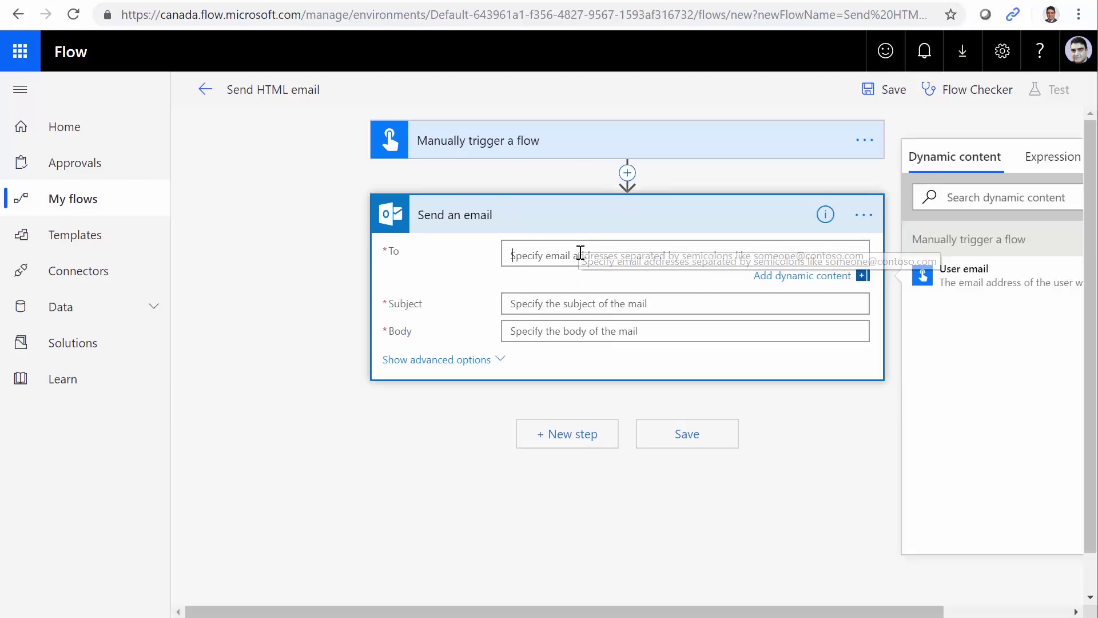
key("ctrl+v")
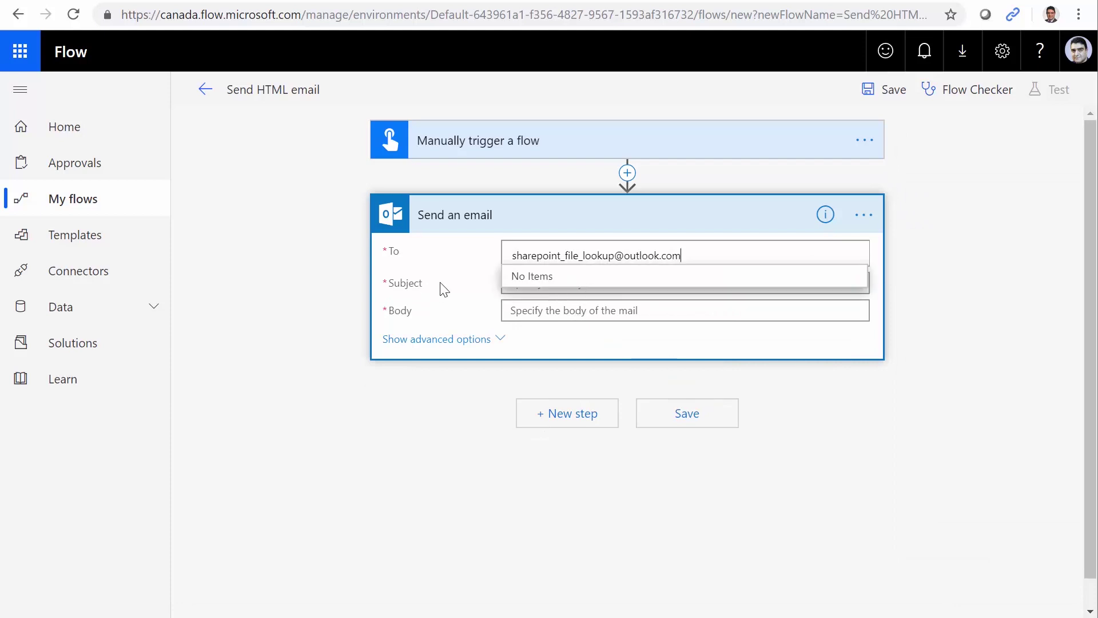
left_click(521, 284)
left_click(521, 283)
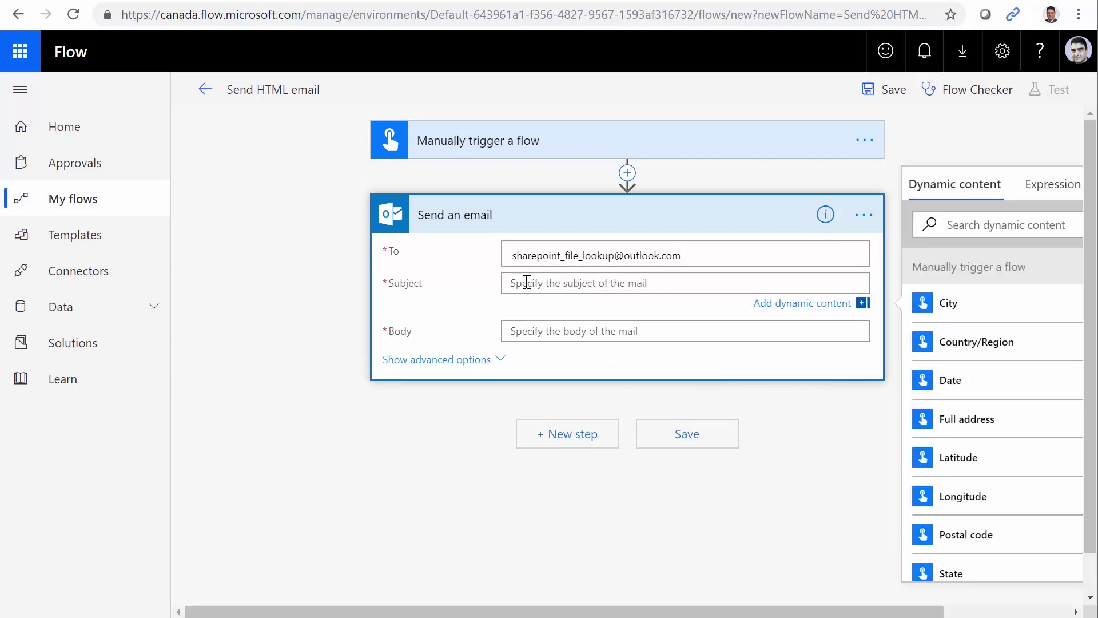
type("Test HTML email")
left_click(522, 339)
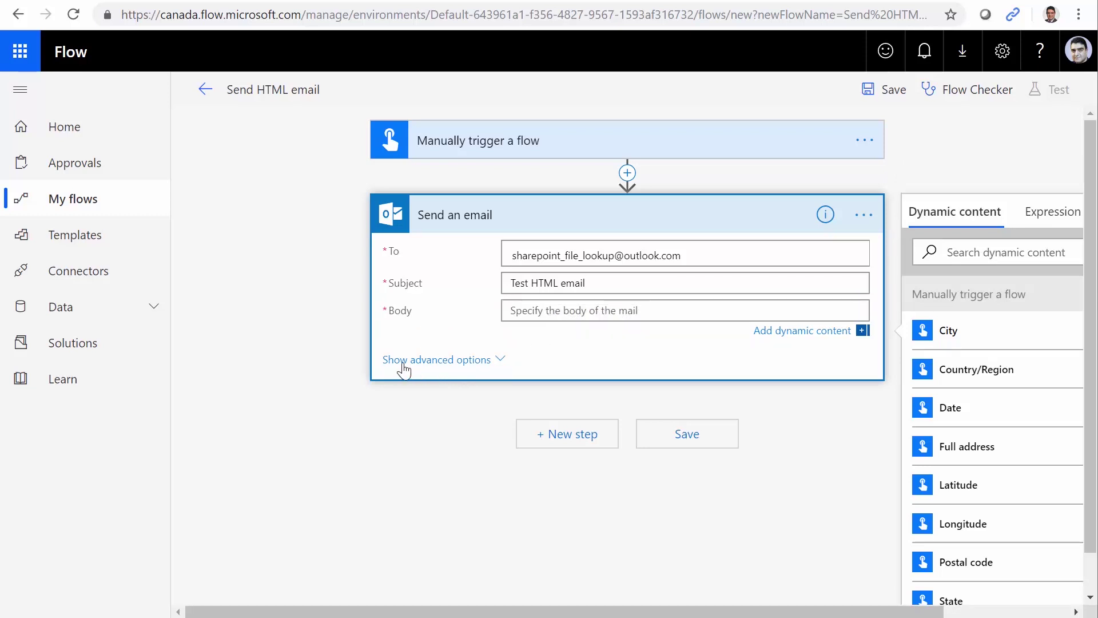
Step: Show the advanced options of Send an email and choose Yes for Is HTML
left_click(481, 368)
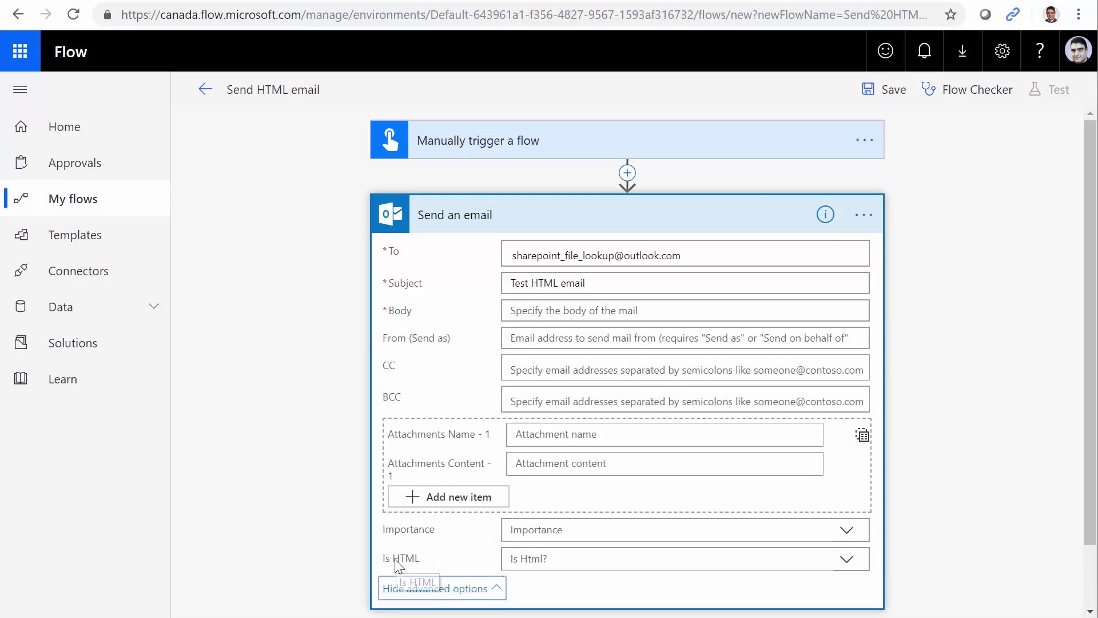
left_click(846, 564)
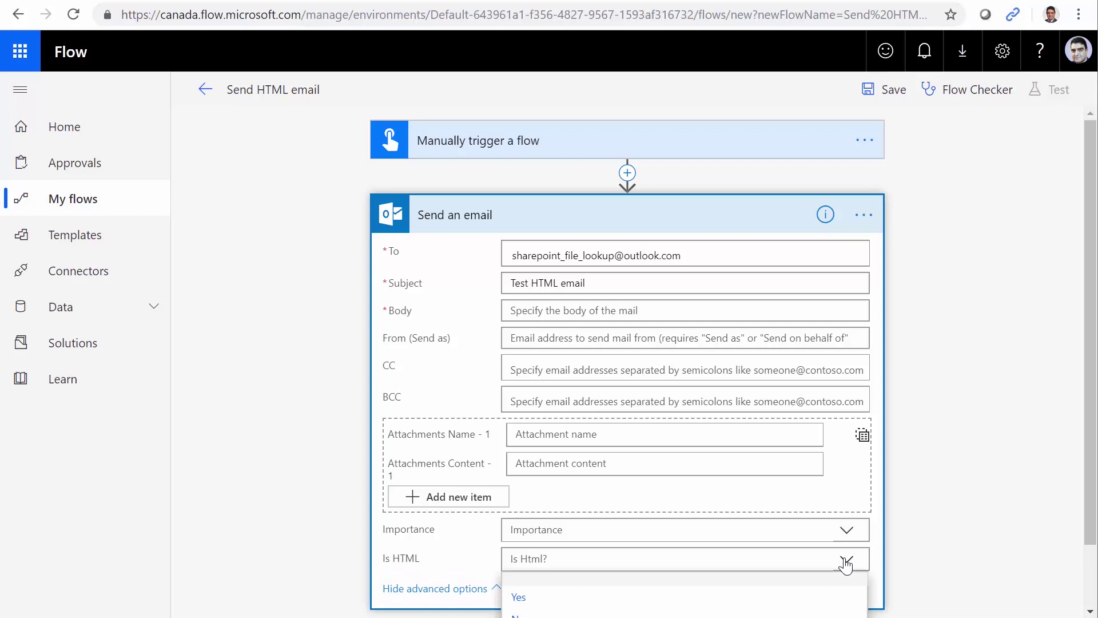
left_click(522, 600)
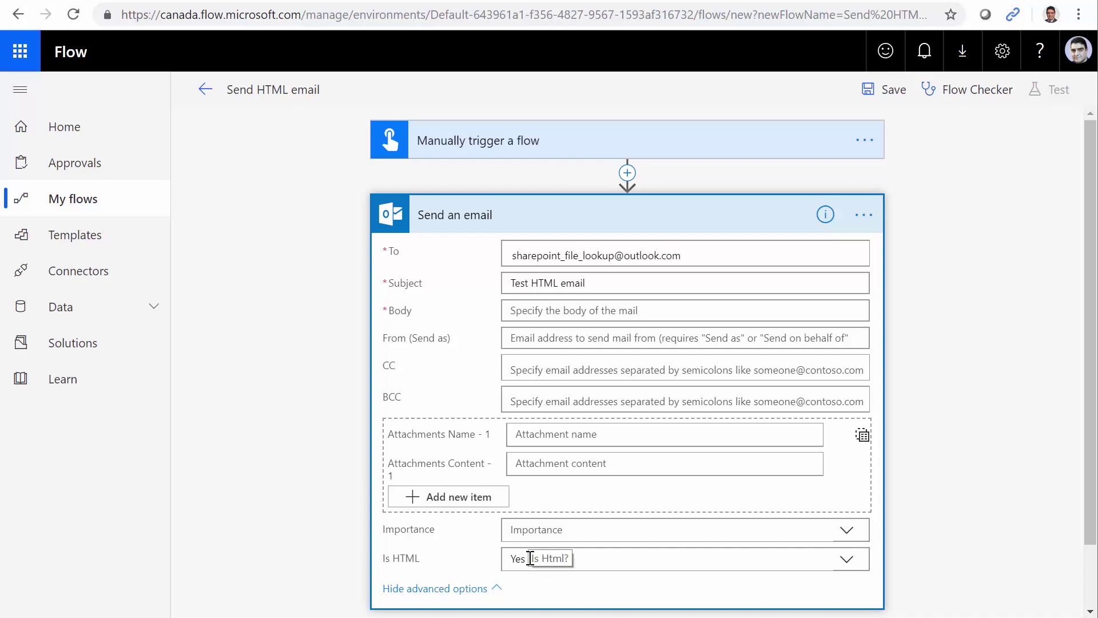
left_click(590, 313)
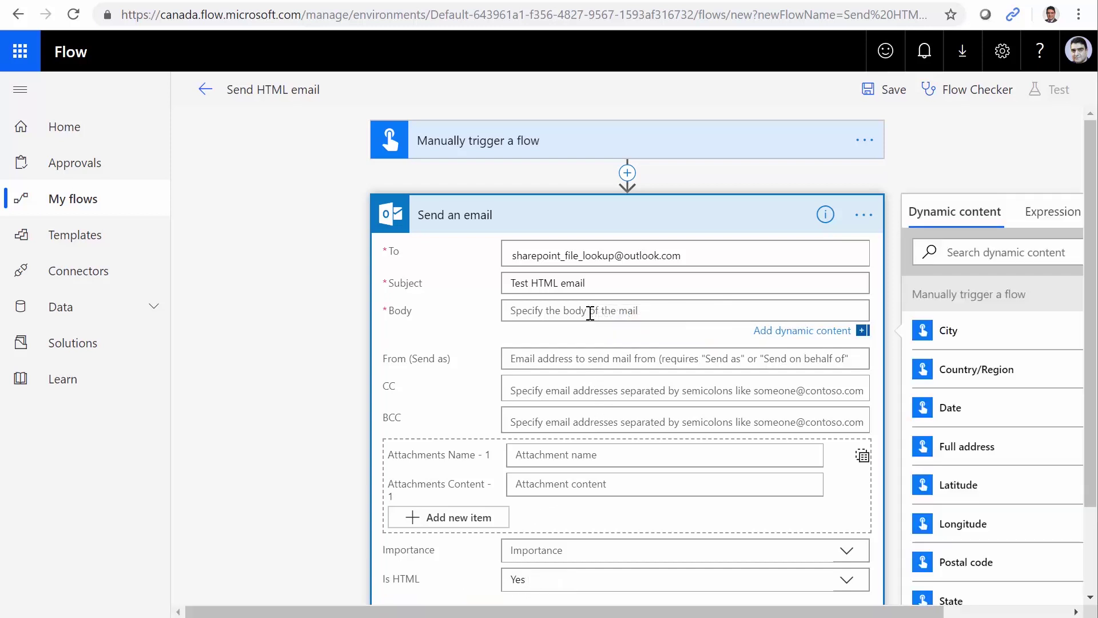
type("Hel")
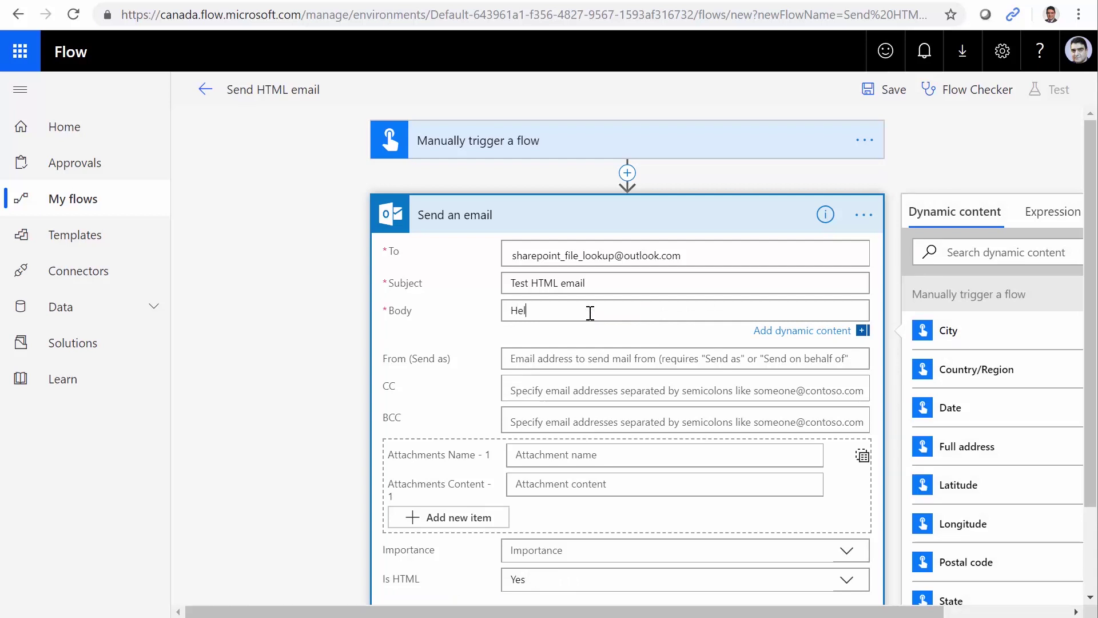
type("lo Alireza, <br>")
key("Return")
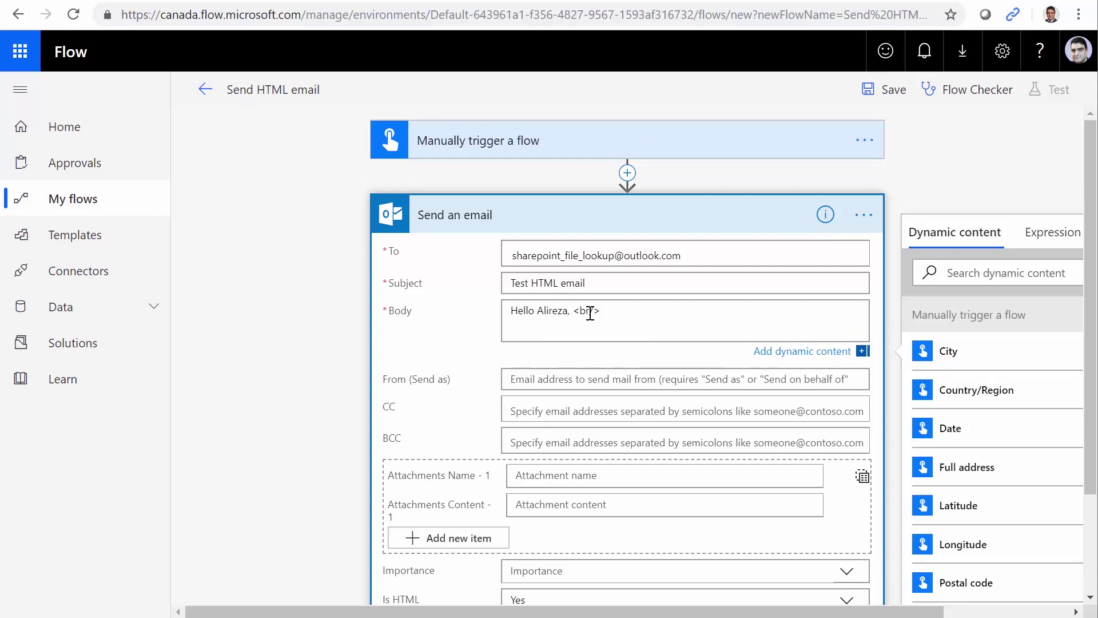
type("<strong")
type(">")
type("H")
type("ow are")
type(" you")
type("?")
type("<>")
type("/stron")
type("g")
type("<>")
type("br/>")
key("Return")
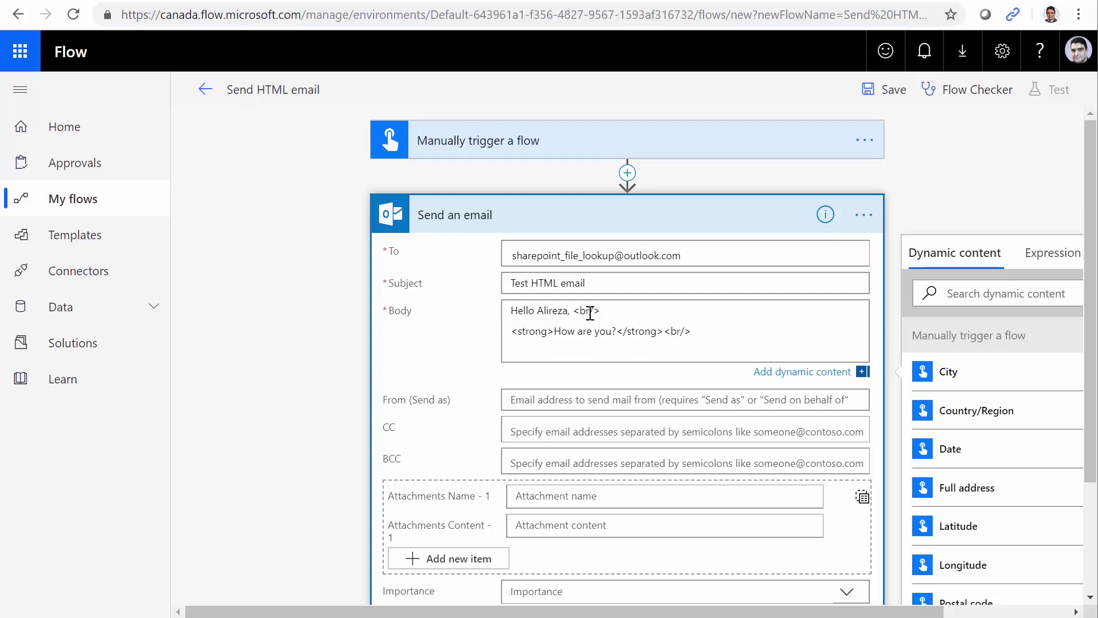
type("<")
type("a href")
type("=")
type("''")
type("www.")
type("google")
type(".com")
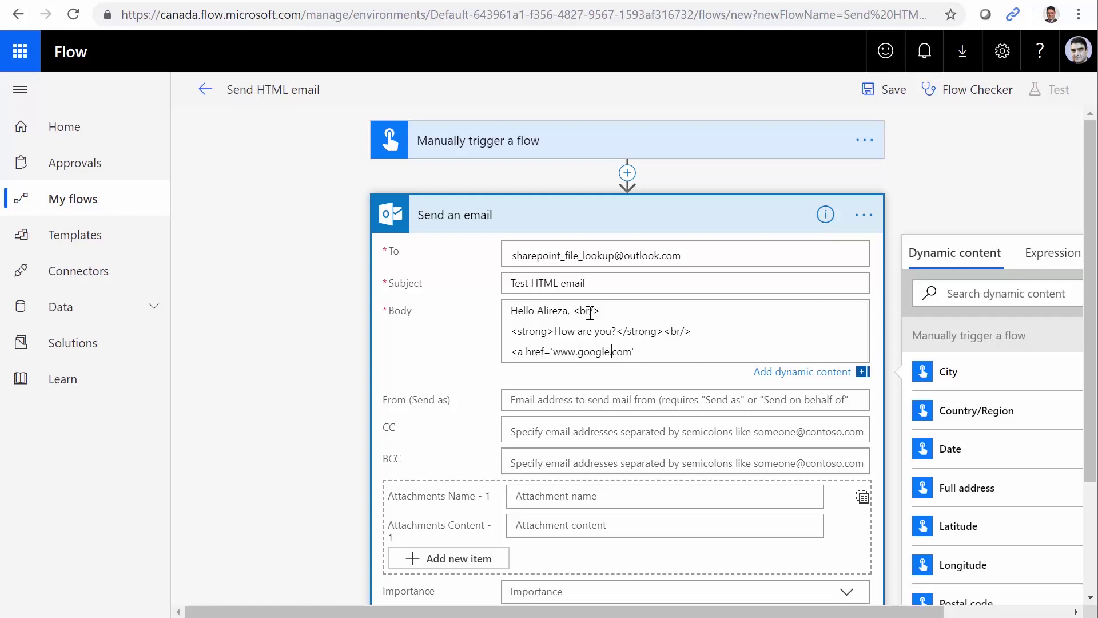
type("http")
type("://")
type(">")
type("<>")
type("/a>")
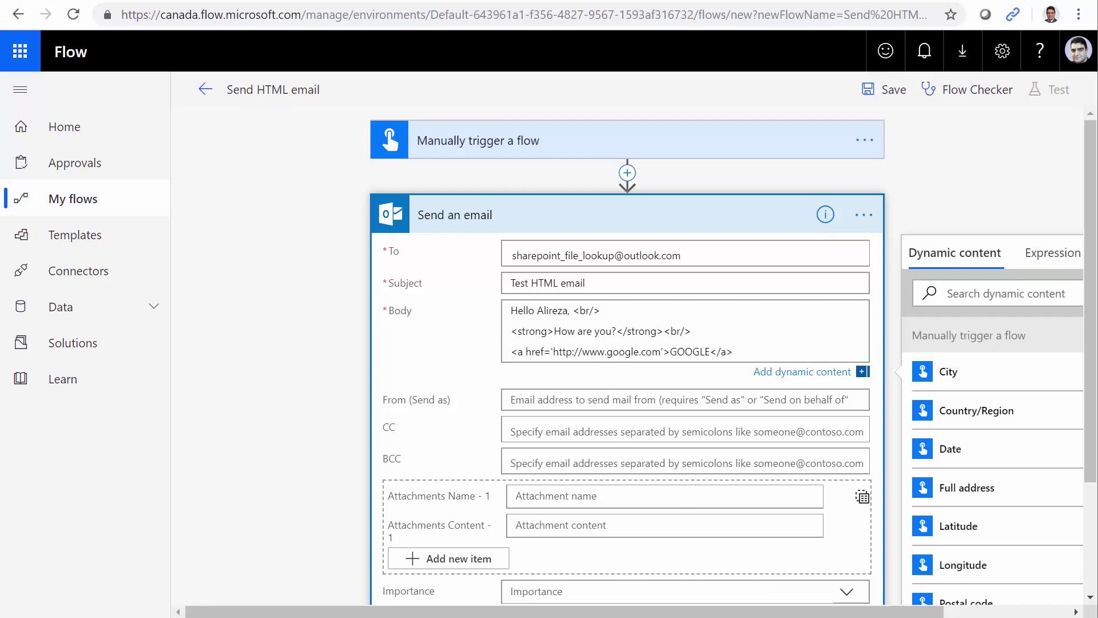
Step: Save the flow and go back to My flows, confirming you want to leave the editor
left_click(871, 89)
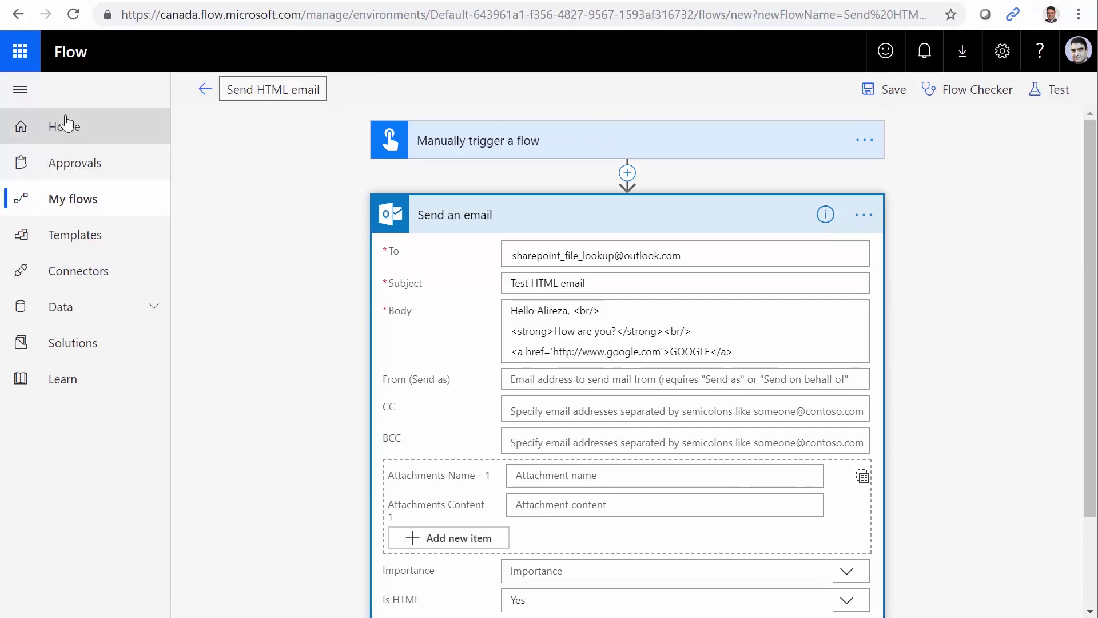
left_click(81, 198)
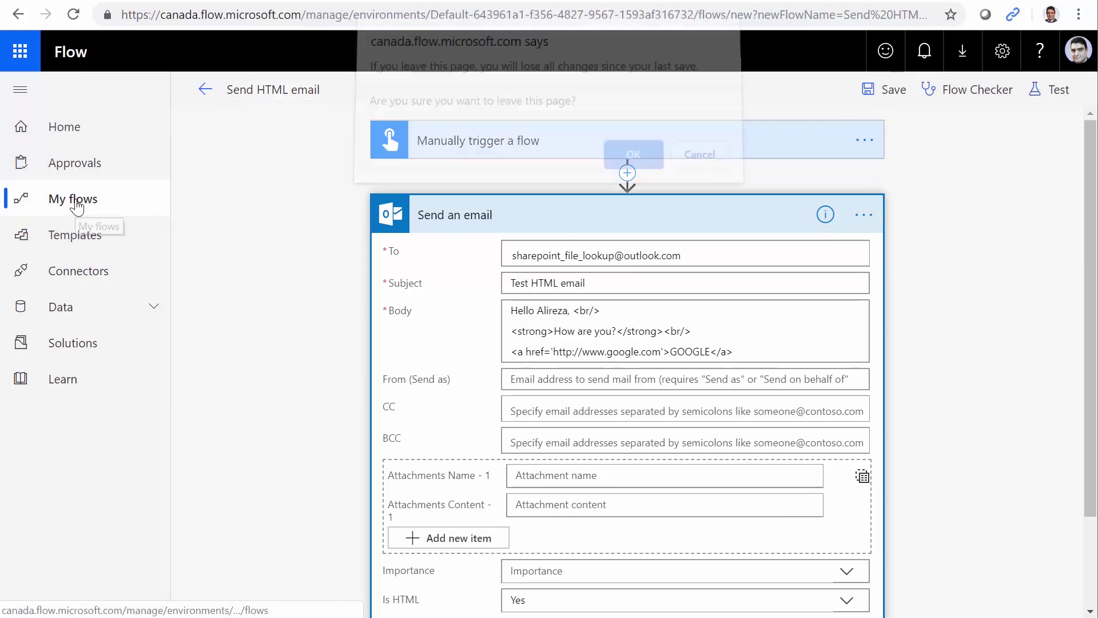
left_click(623, 166)
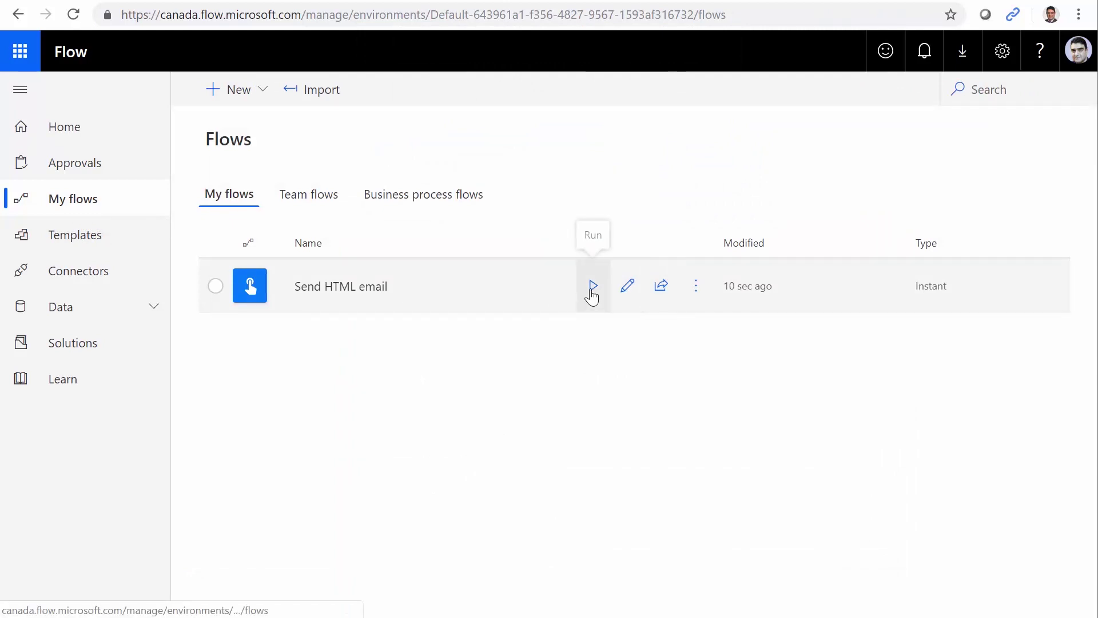
Step: Run the Send HTML email flow from the list, passing Continue and Run flow
left_click(590, 286)
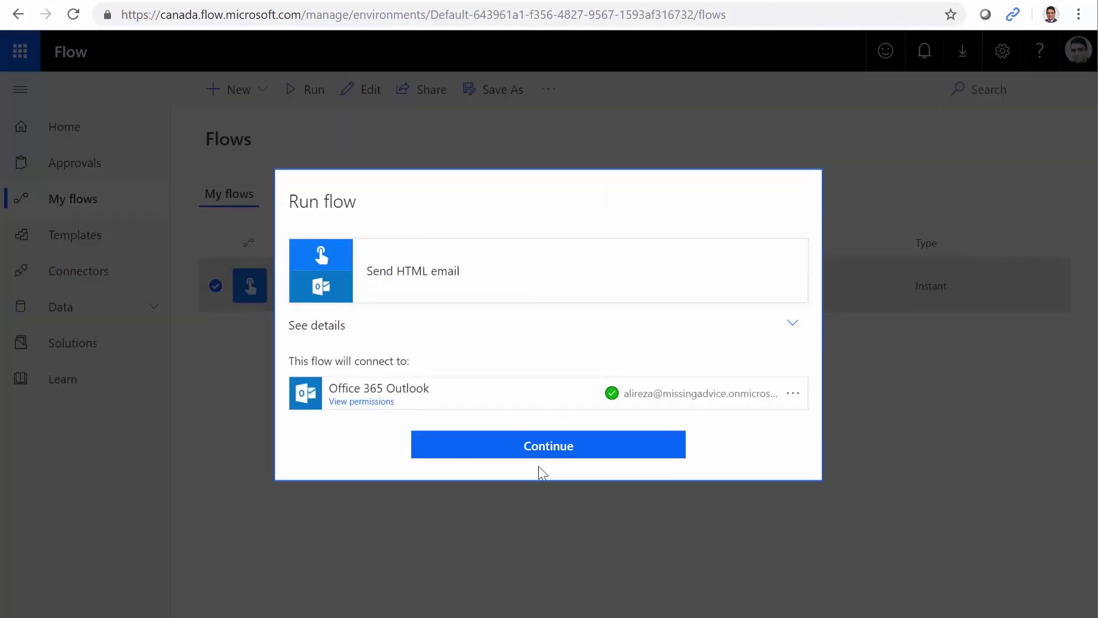
left_click(531, 452)
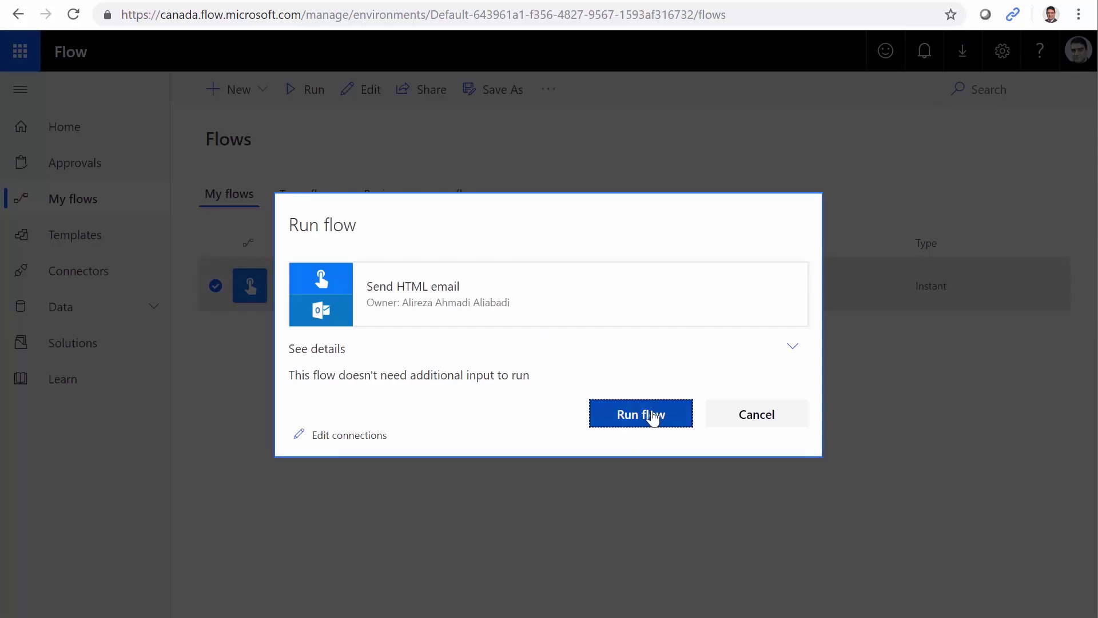
left_click(652, 415)
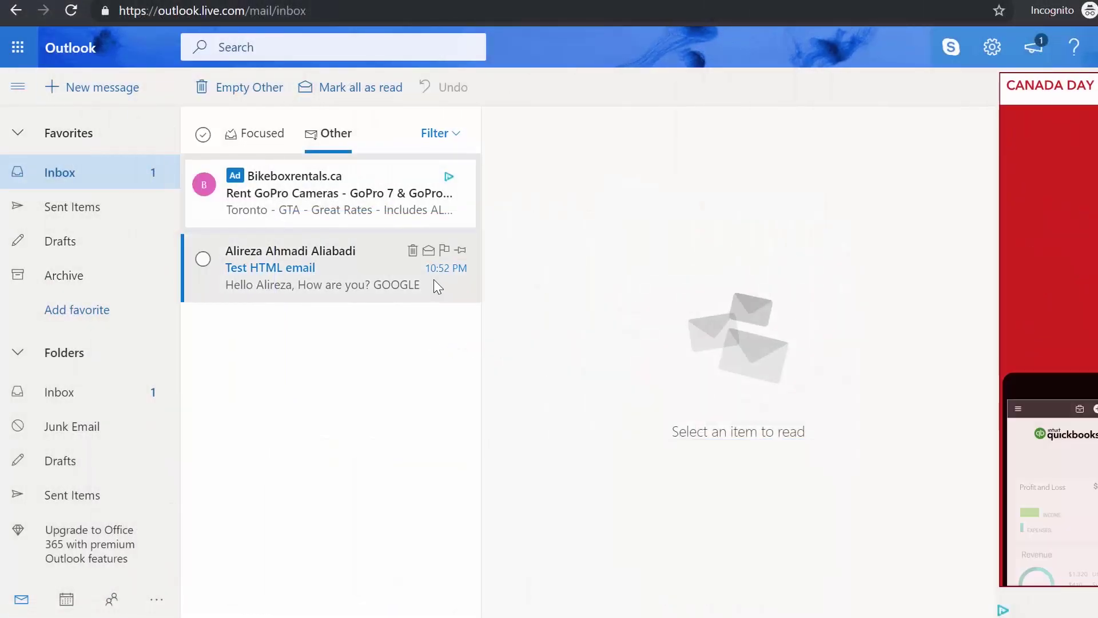
Step: Open 'Test HTML email' in the Inbox, select its greeting and bold lines, and follow the GOOGLE link
left_click(321, 280)
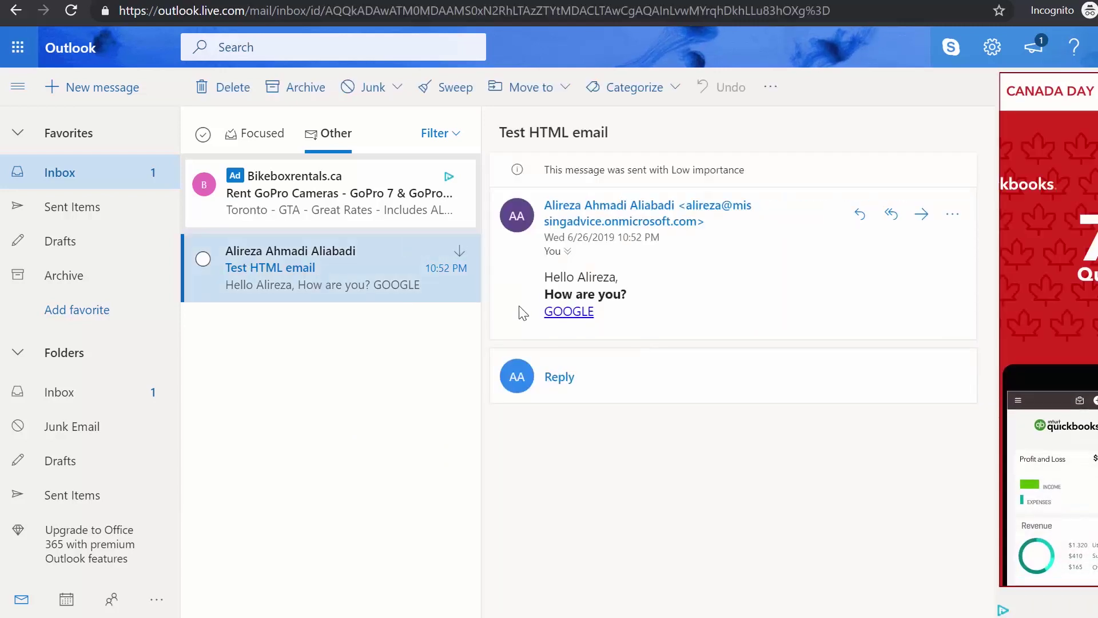
left_click_drag(544, 277, 616, 277)
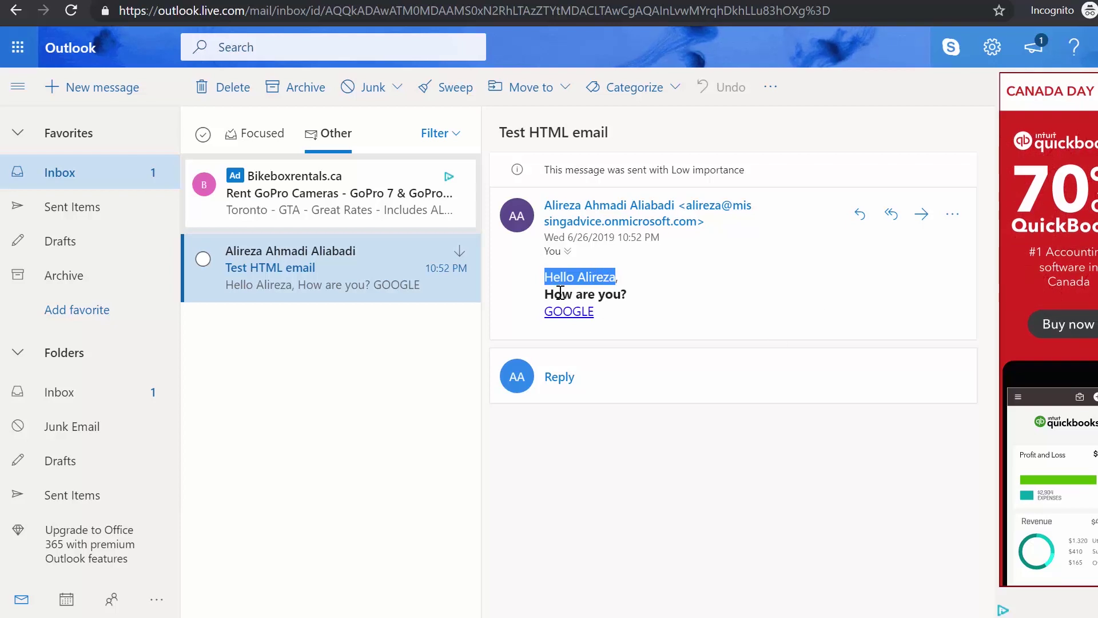
left_click_drag(554, 294, 633, 294)
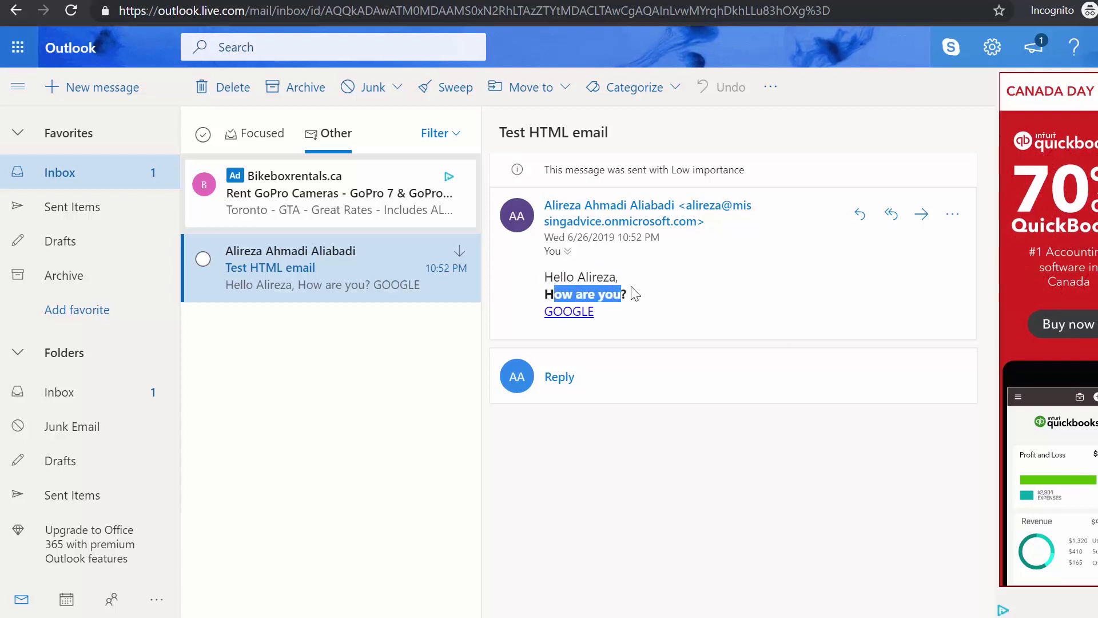
left_click(566, 314)
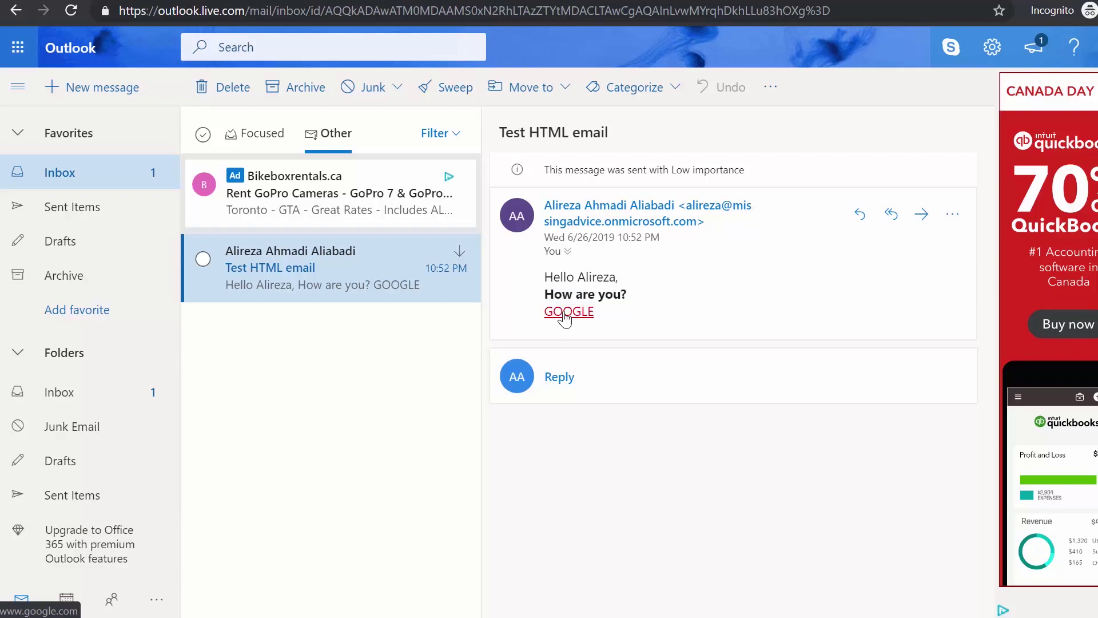